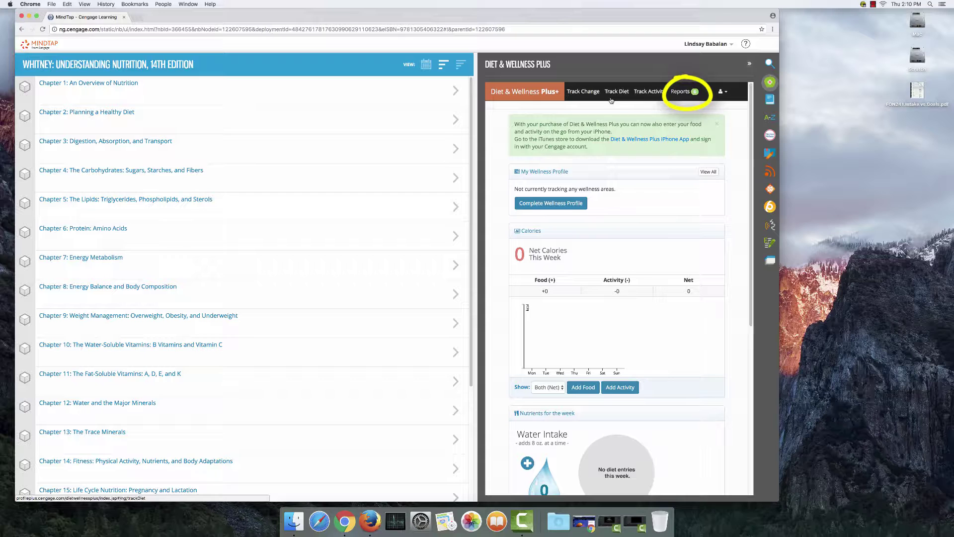
- Open the Combination Report from the Advanced Reports list
left_click(677, 101)
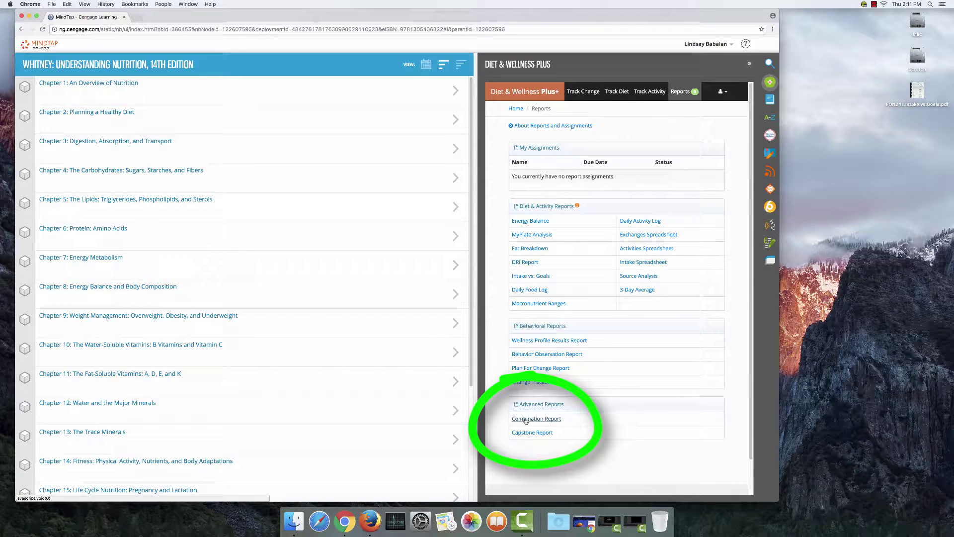
left_click(526, 421)
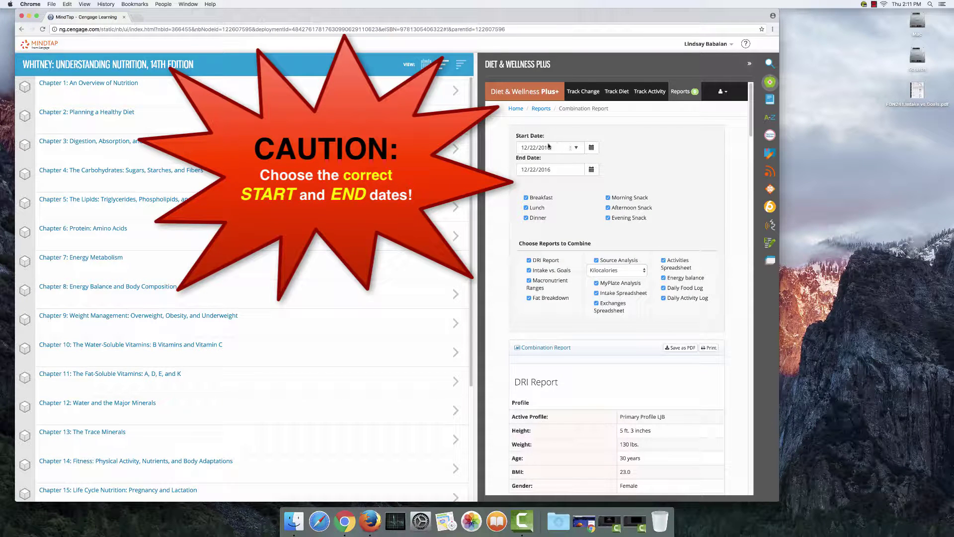
- Pick Dec 12, 2016 as the start date and Dec 16, 2016 as the end date
left_click(592, 148)
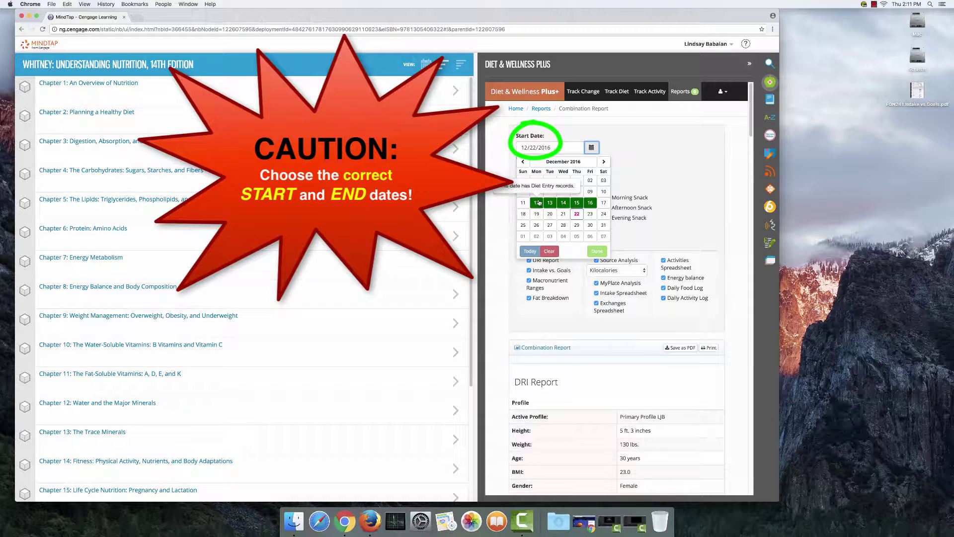
left_click(537, 202)
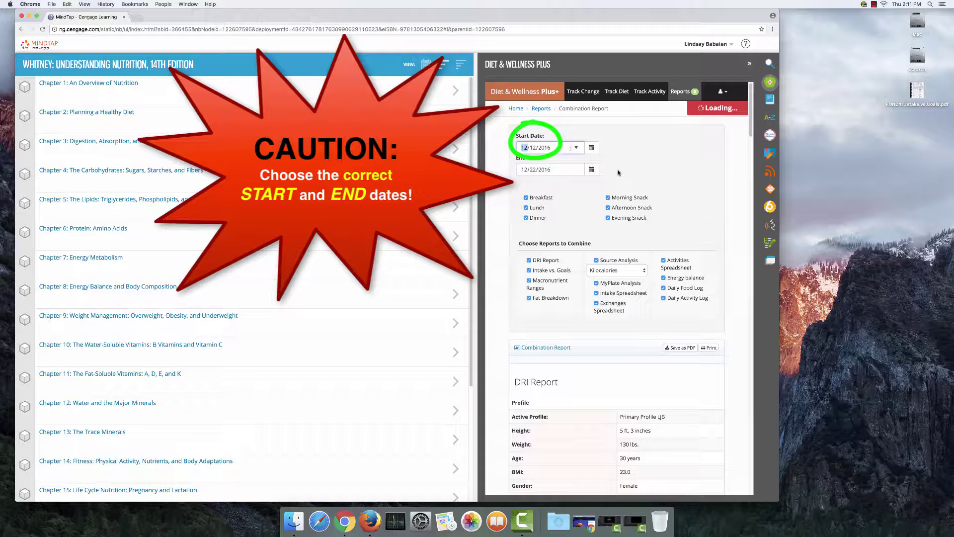
left_click(592, 169)
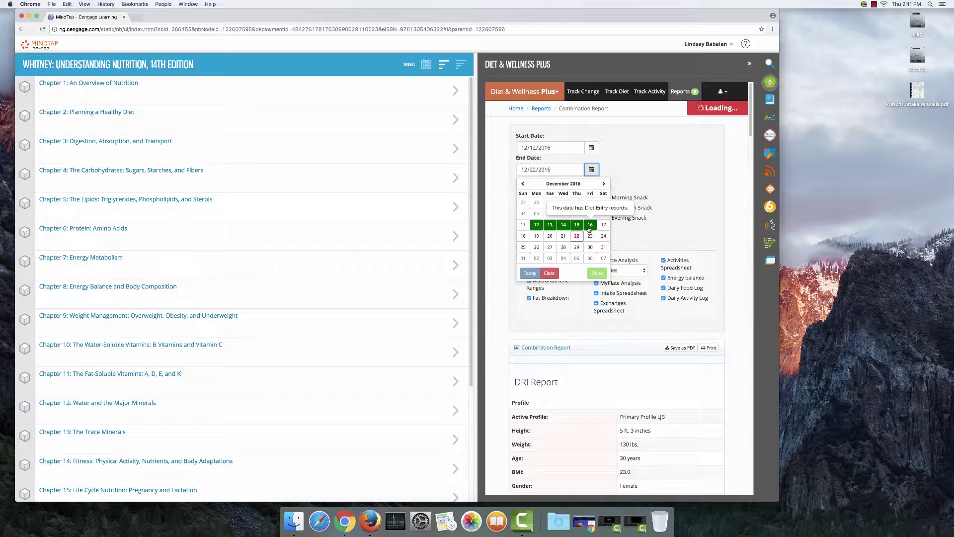
left_click(590, 226)
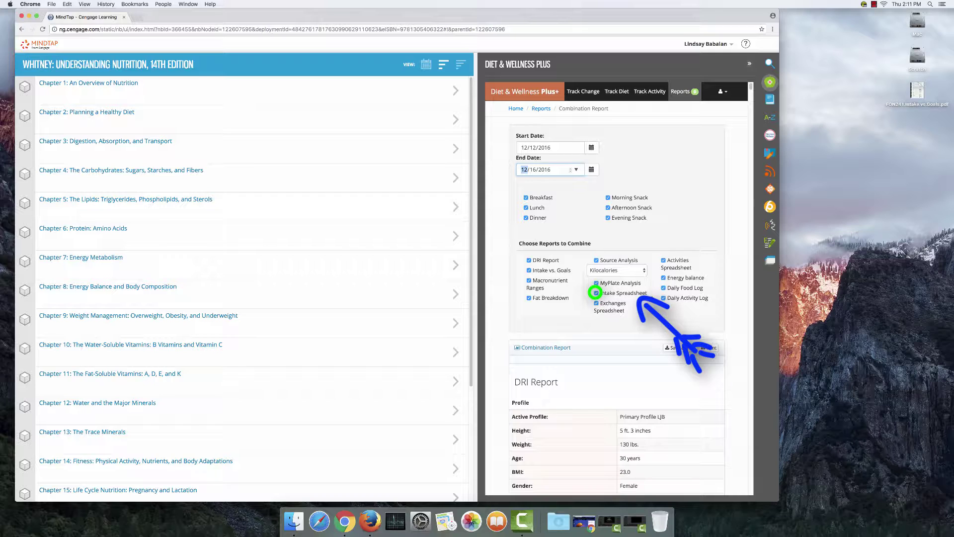
- Uncheck all other reports, from Daily Activity Log through DRI Report, keeping only Intake Spreadsheet
left_click(664, 298)
left_click(664, 288)
left_click(664, 279)
left_click(663, 261)
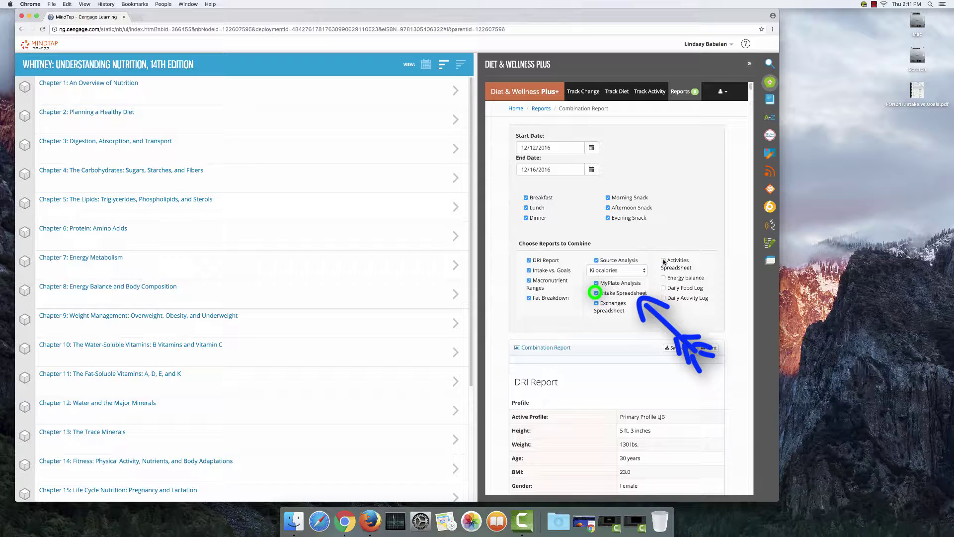
left_click(596, 261)
left_click(597, 283)
left_click(596, 304)
left_click(530, 298)
left_click(530, 281)
left_click(530, 270)
left_click(529, 260)
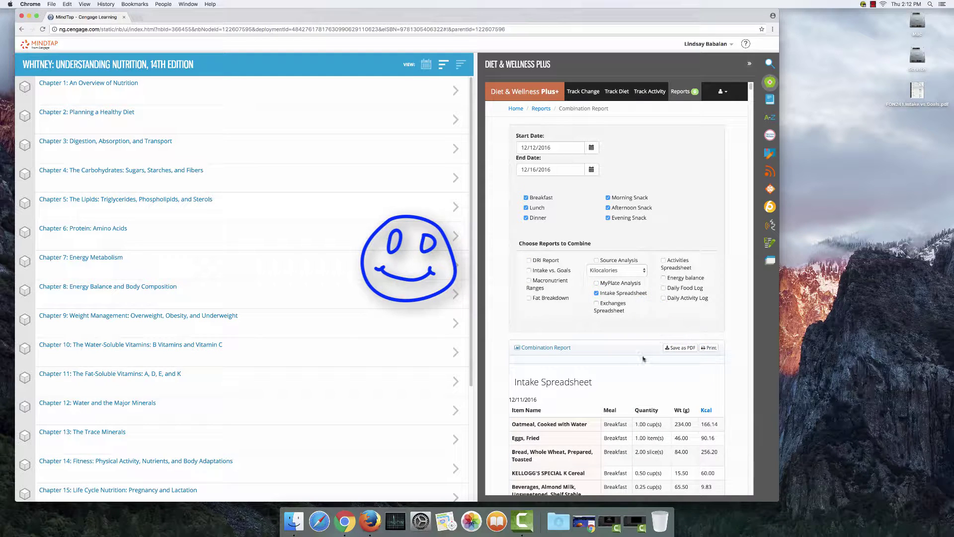
- Print the combination report with the Print button above it
scroll(601, 342, "down", 2)
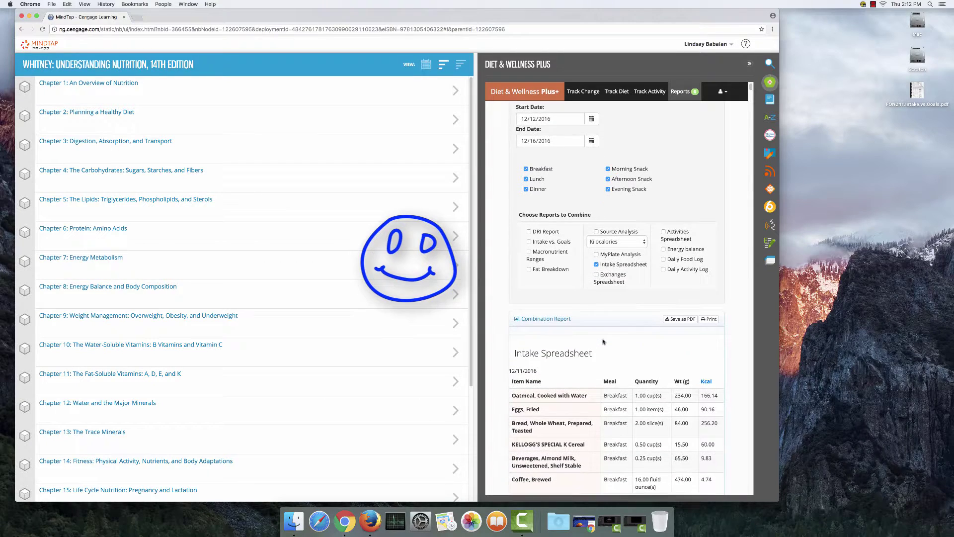
scroll(604, 338, "down", 2)
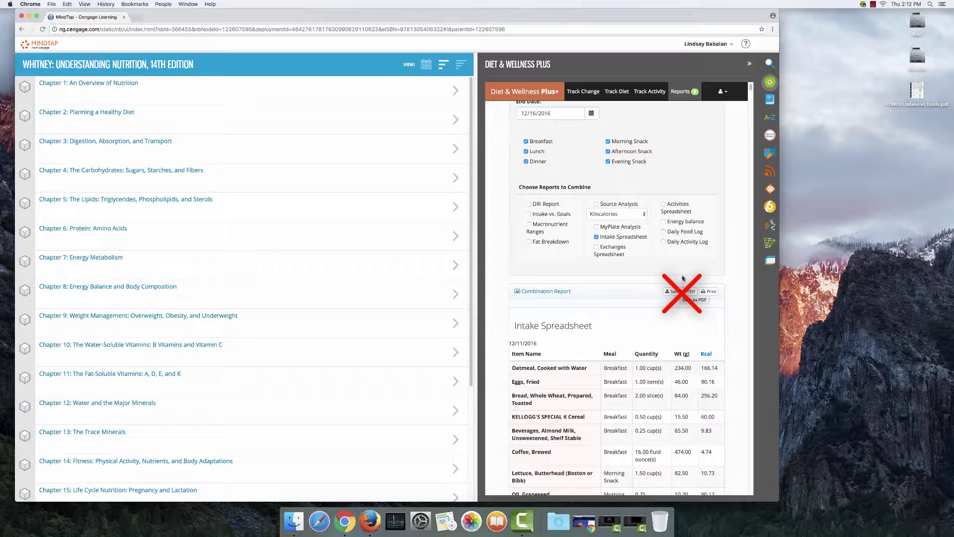
left_click(709, 292)
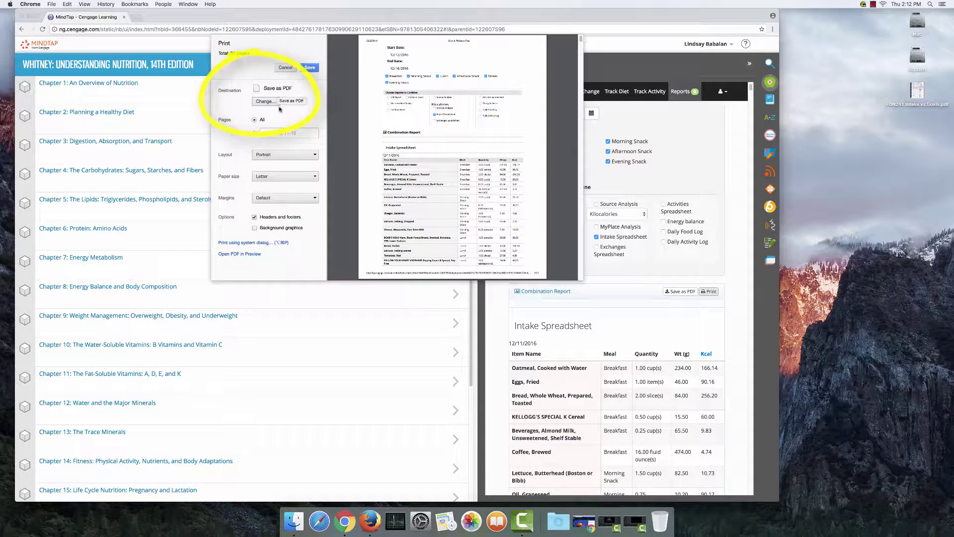
- Change the print destination to Save as PDF and proceed to save the file
left_click(264, 102)
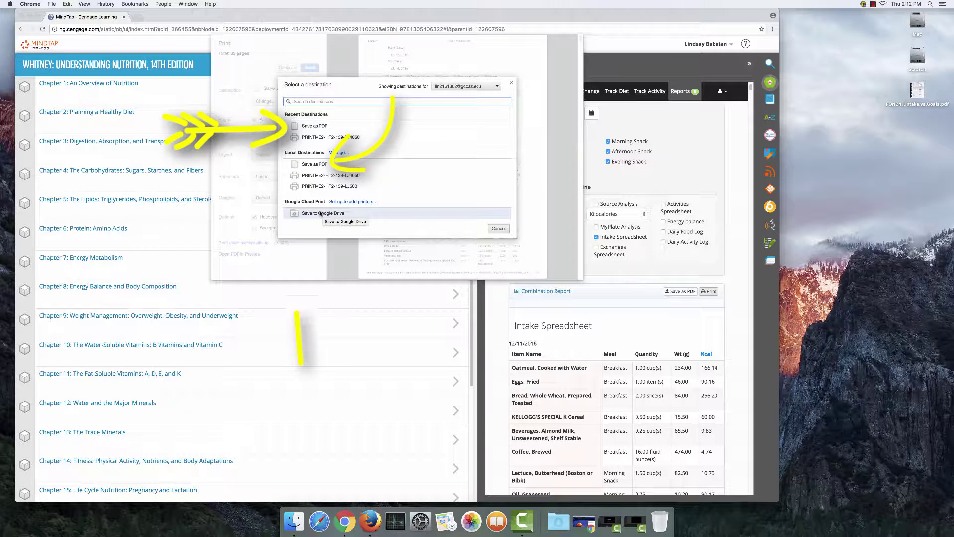
left_click(348, 129)
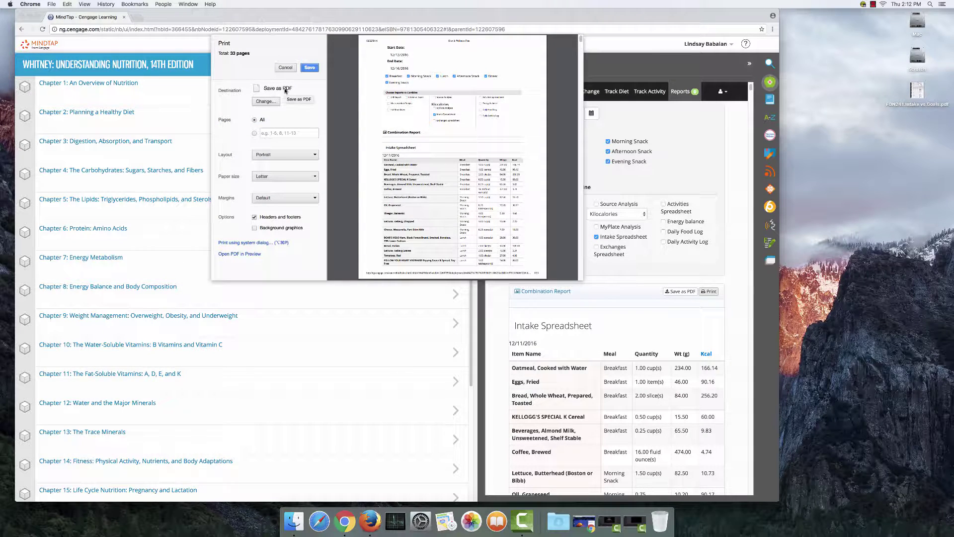
left_click(310, 67)
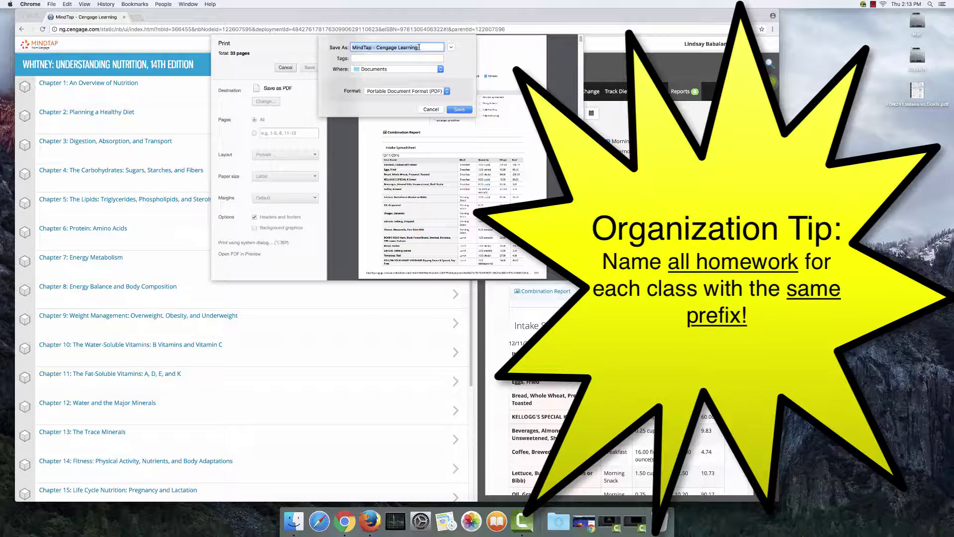
- Replace the default 'MindTap - Cengage Learning' name with 'FON241 Intake Spreadsheet'
left_click_drag(419, 47, 352, 47)
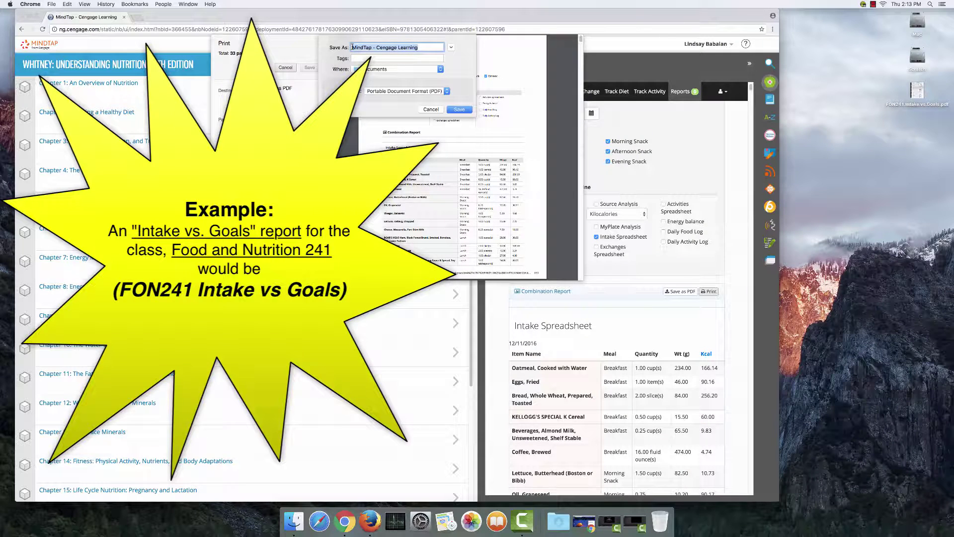
type("FON")
type("241 Intake Sprea")
type("sheet")
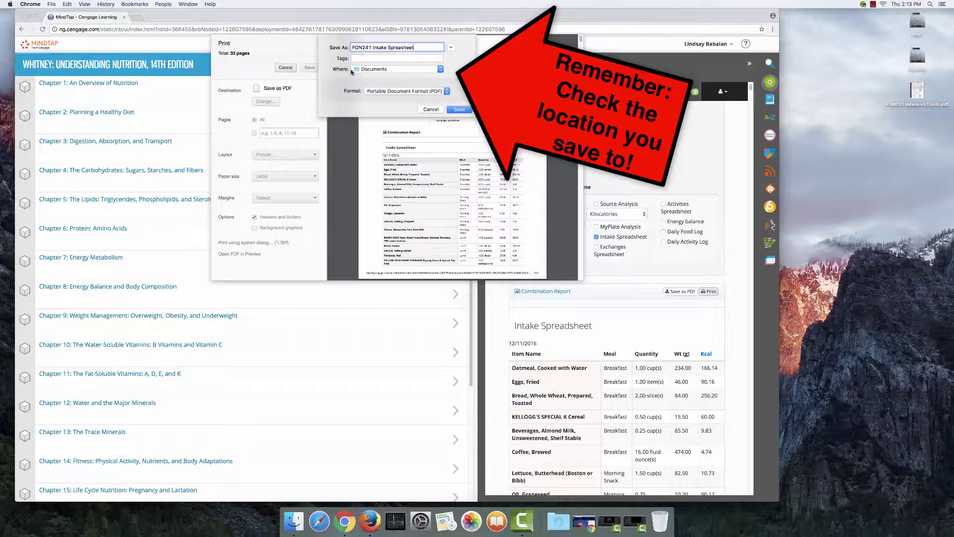
- Keep Documents as the save location and save the PDF
left_click(441, 69)
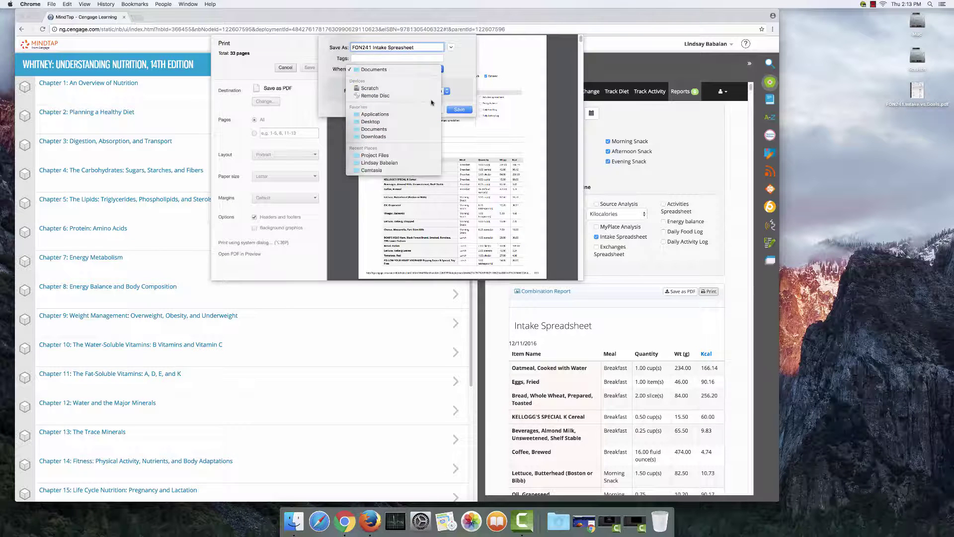
left_click(457, 74)
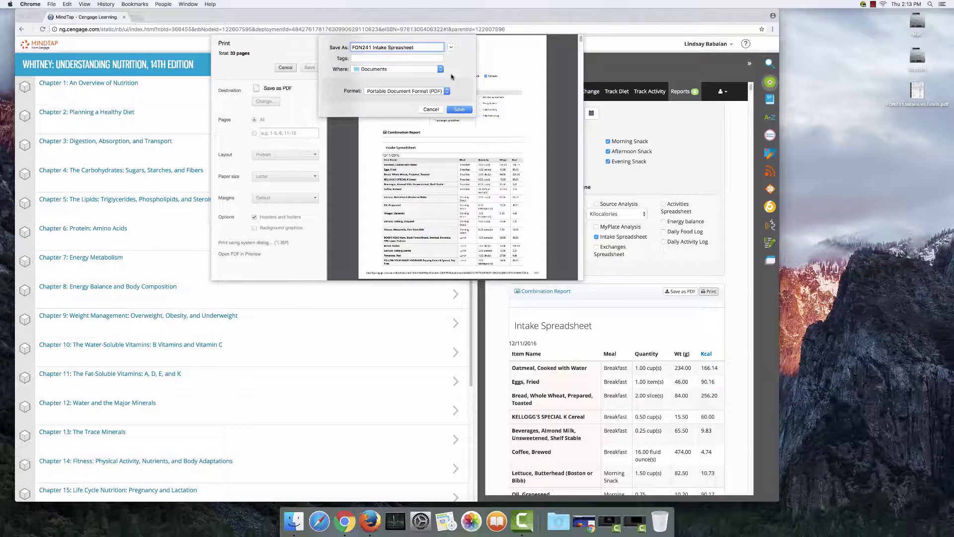
left_click(458, 109)
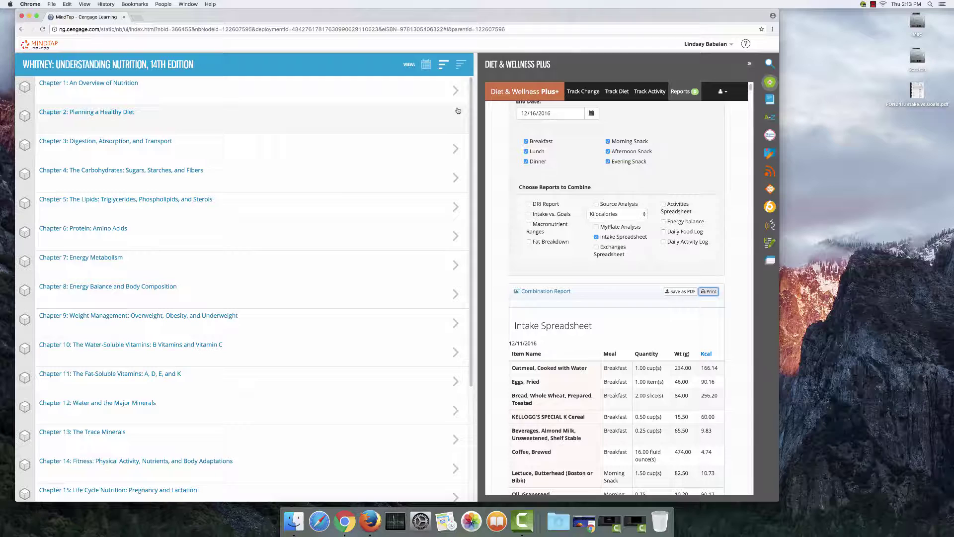